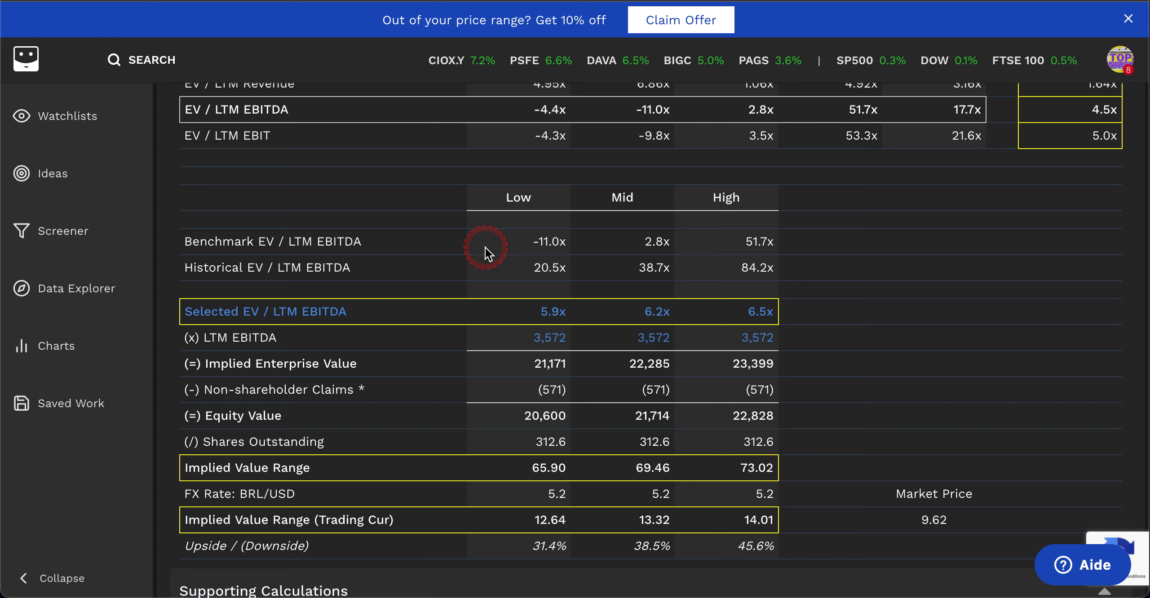
# Step: Set the LTM EBITDA to 495 for the Low, Mid and High cases of the valuation table
pyautogui.click(545, 350)
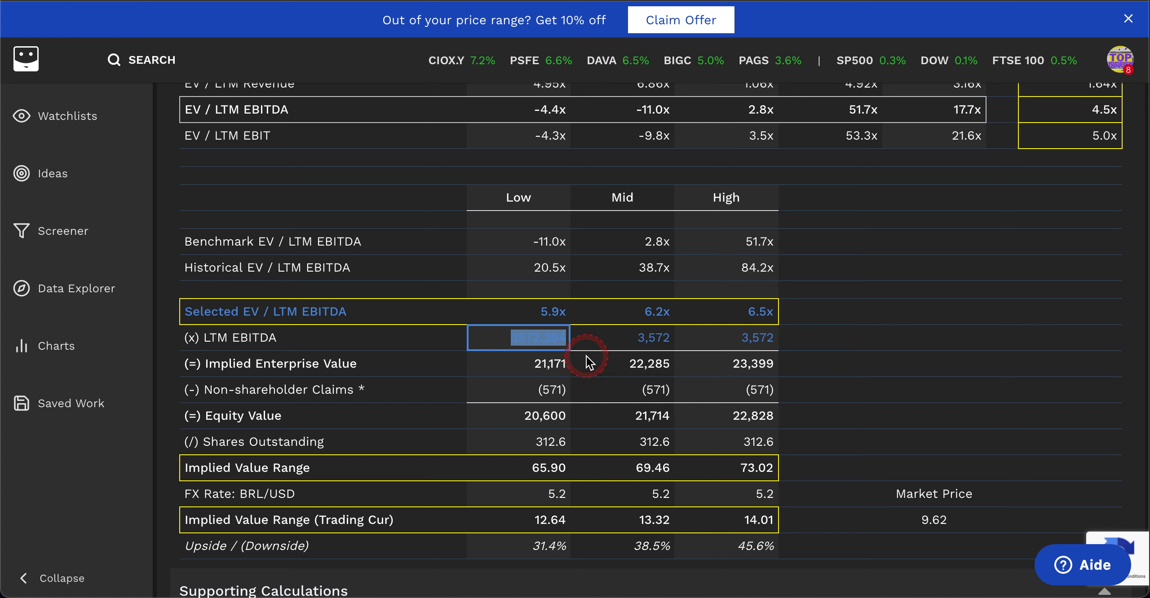
pyautogui.write('495')
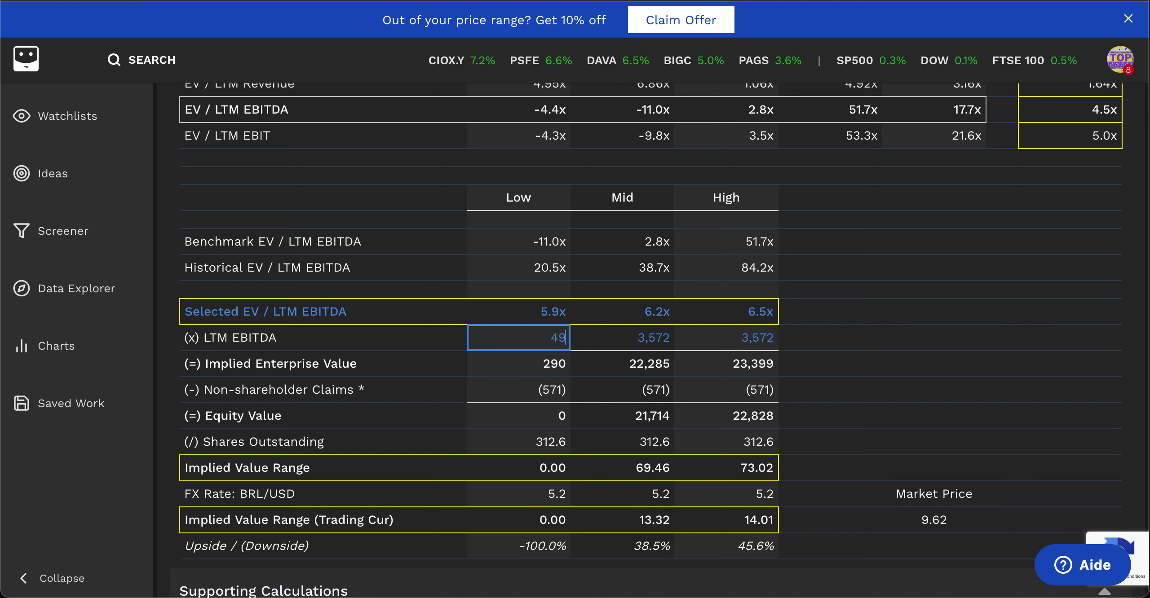
pyautogui.click(649, 337)
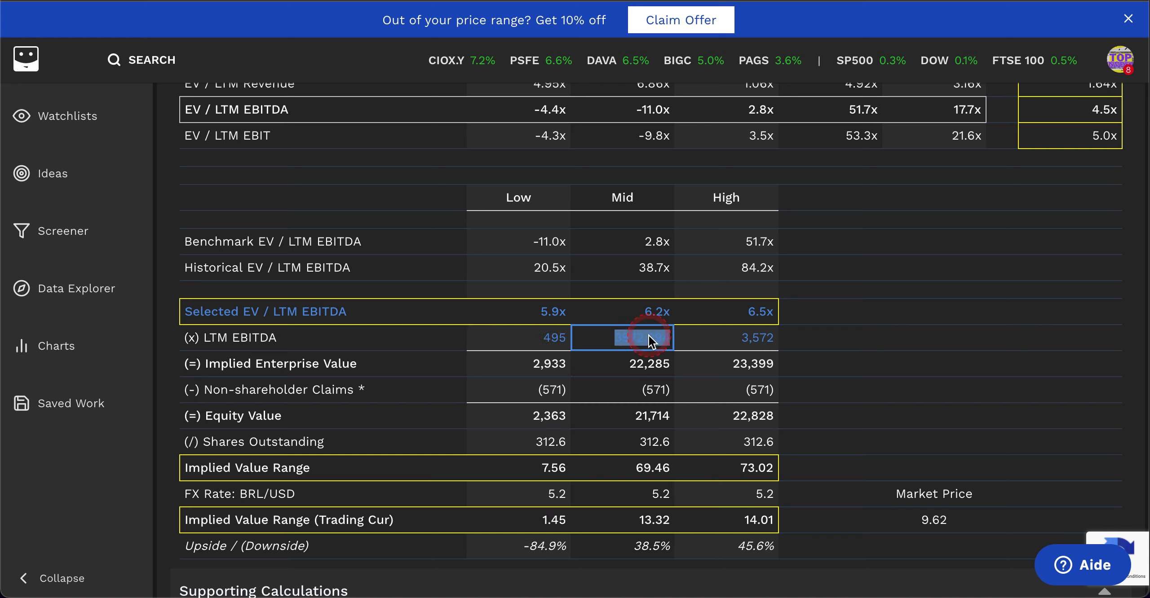
pyautogui.write('495')
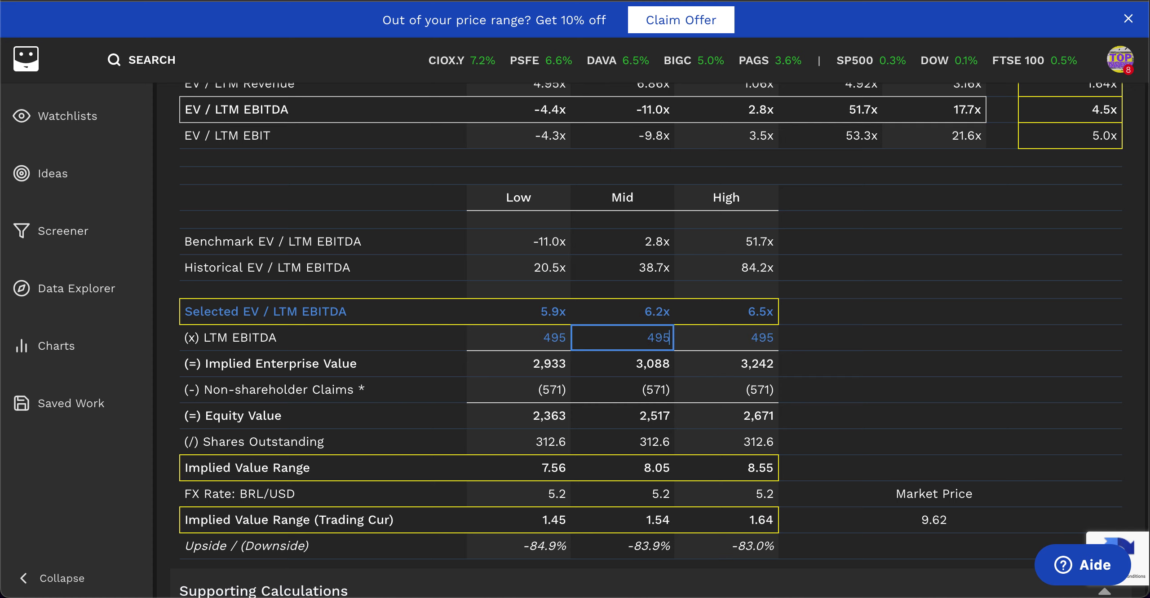
pyautogui.click(747, 338)
# Step: Set the Selected EV / LTM EBITDA multiples to 15 for Low, 17 for Mid and 20 for High
pyautogui.click(547, 312)
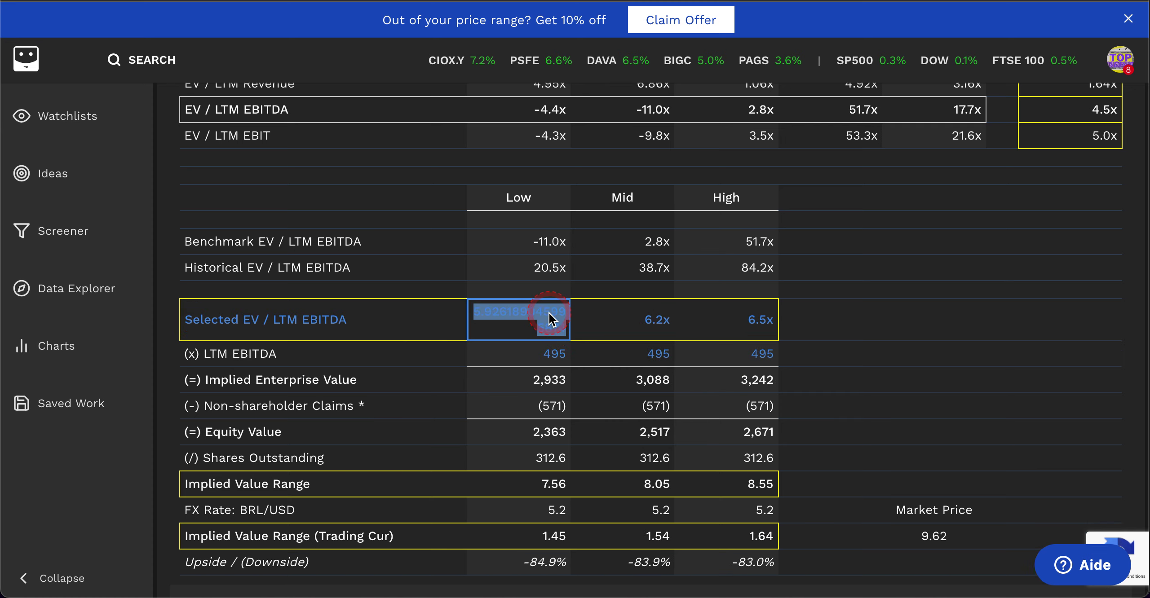
pyautogui.write('15')
pyautogui.click(651, 315)
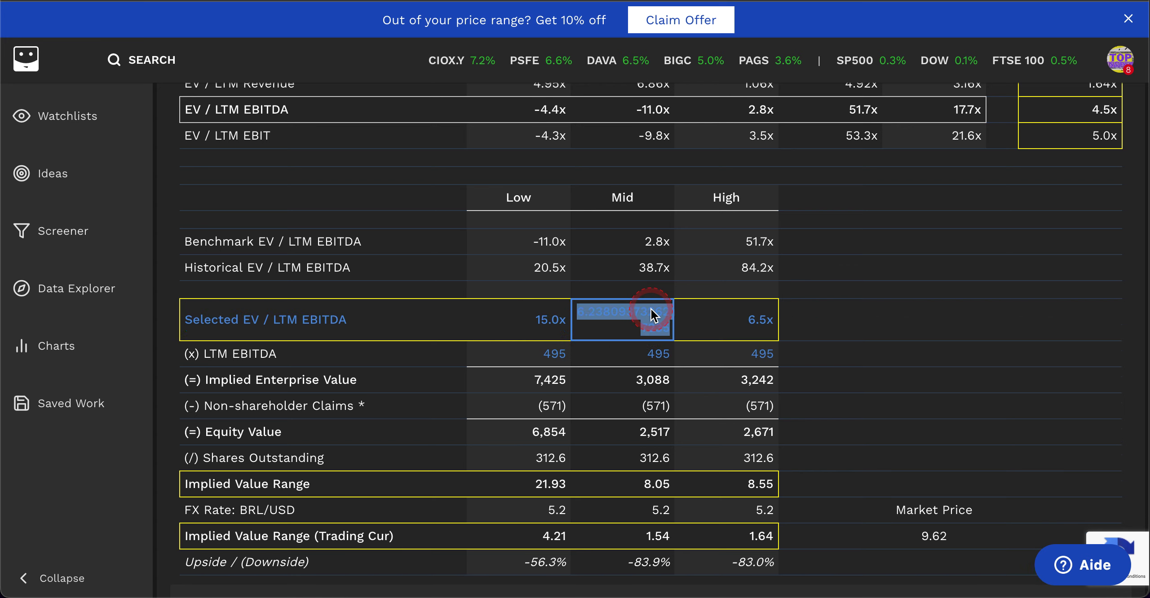
pyautogui.write('17')
pyautogui.click(752, 323)
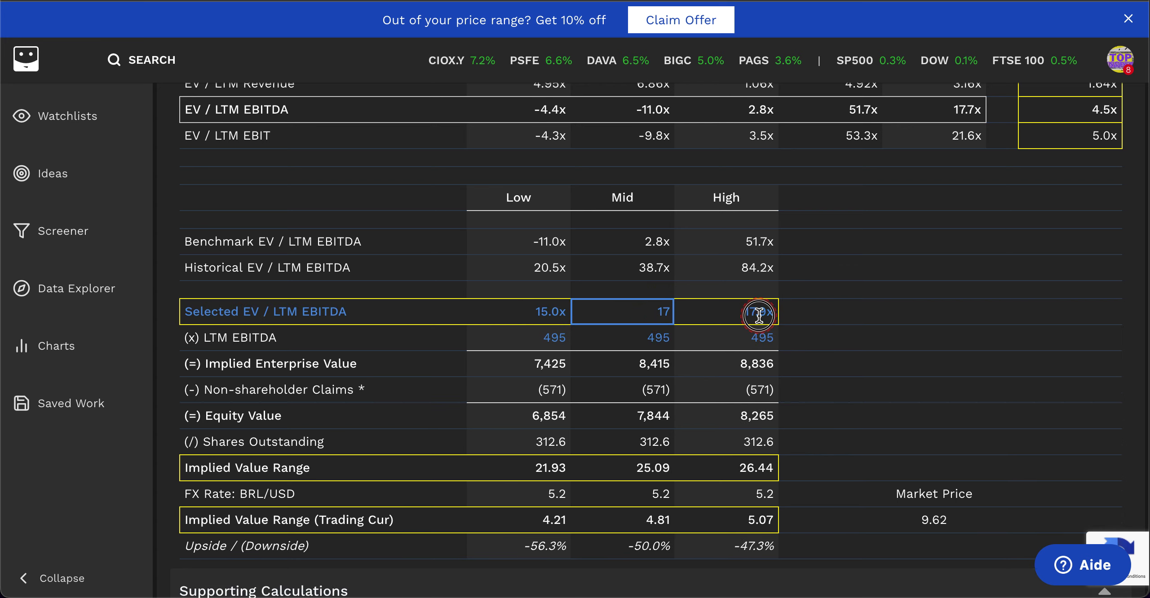
pyautogui.write('1')
pyautogui.press('BackSpace')
pyautogui.write('2')
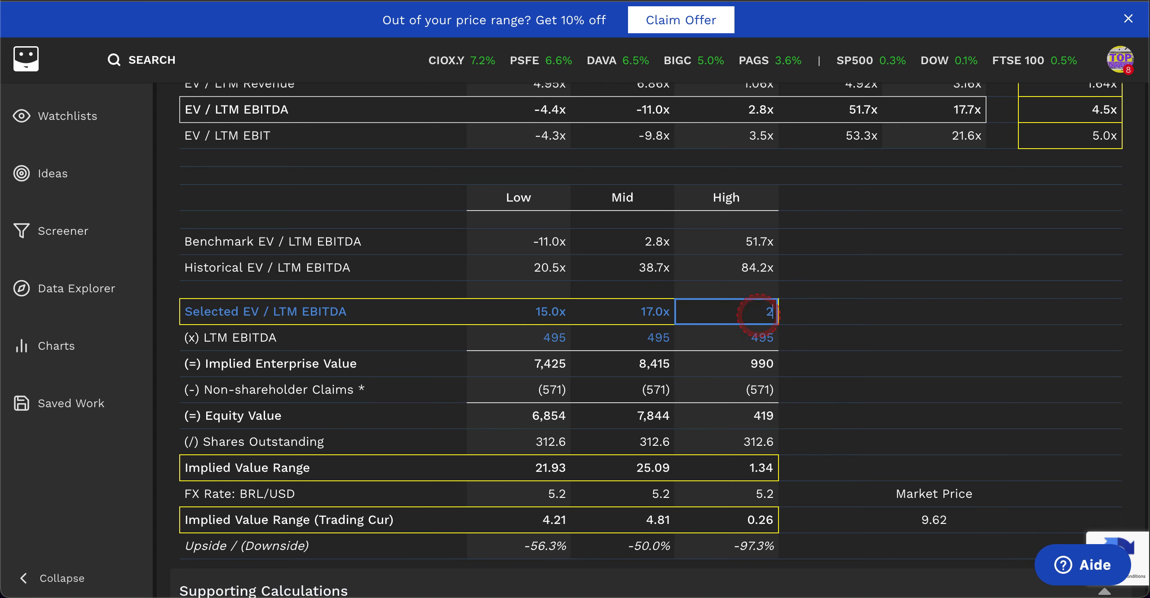
pyautogui.write('0')
pyautogui.click(826, 327)
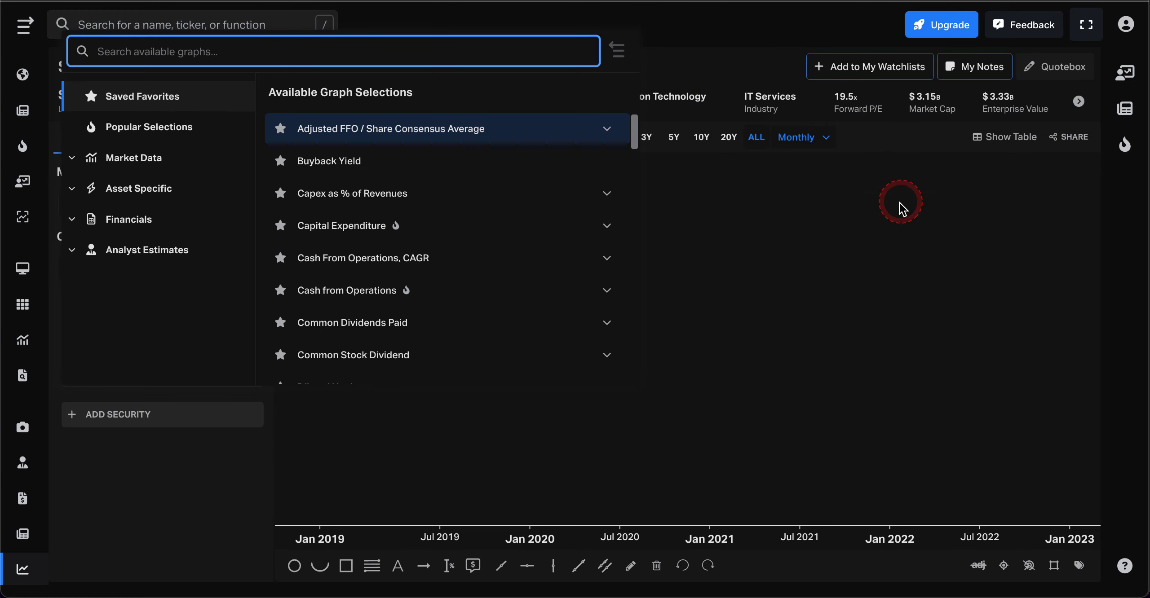
# Step: Search the available data series for debt and plot quarterly Net Debt (FQ) on StoneCo's Koyfin chart
pyautogui.click(899, 203)
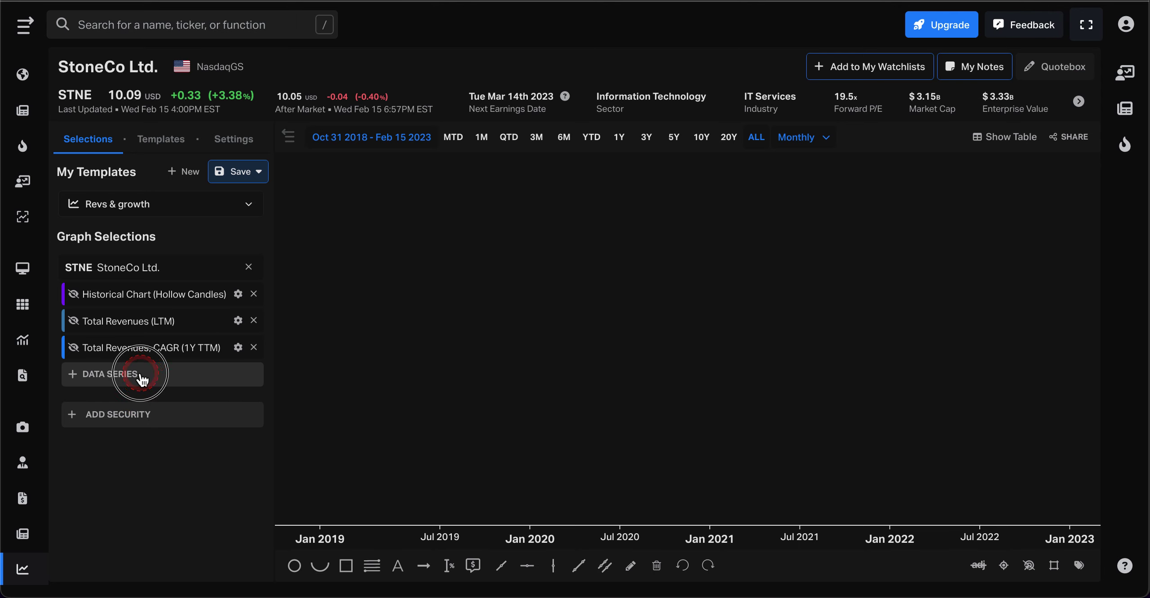
pyautogui.click(139, 375)
pyautogui.write('debt')
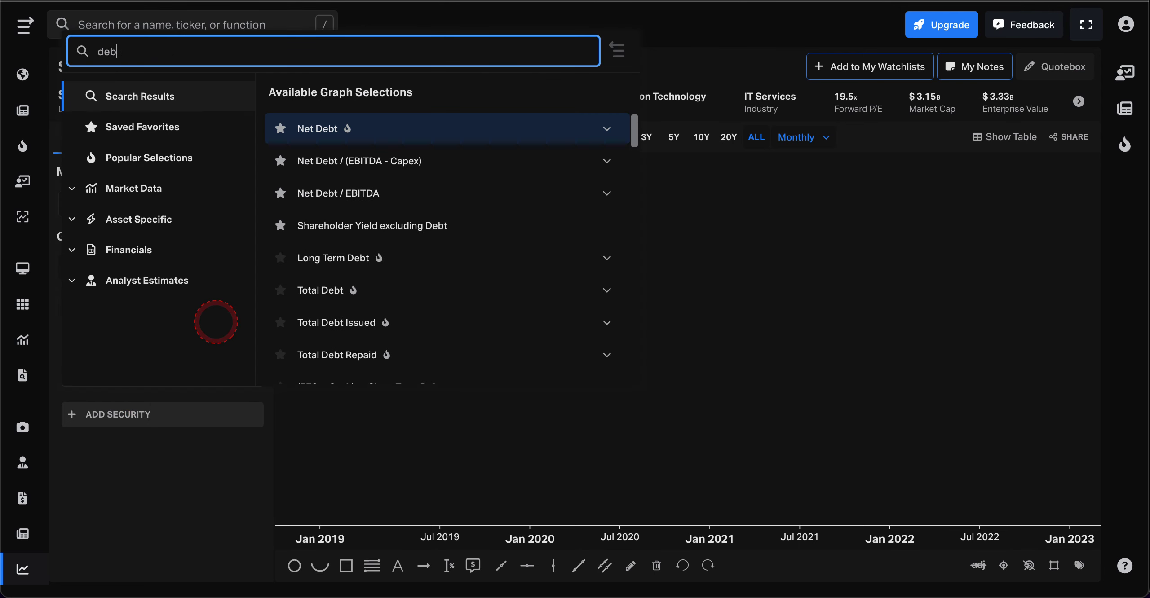
pyautogui.click(411, 132)
pyautogui.click(410, 159)
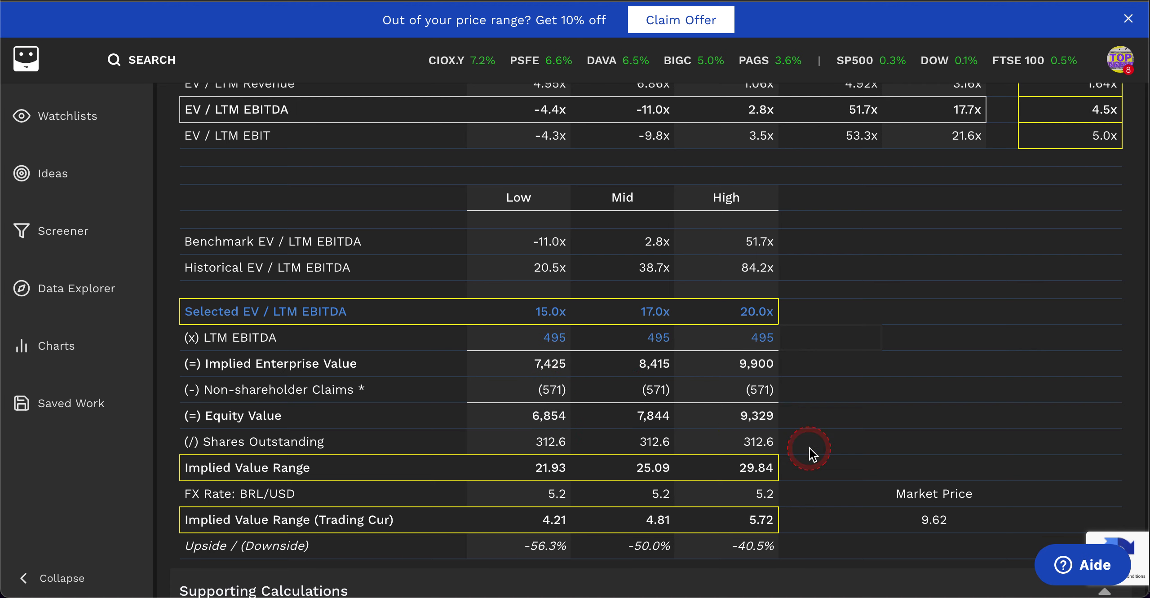
# Step: Switch to the valuation model, review the Equity Waterfall under its supporting calculations, and return to StoneCo's Net Debt chart in Koyfin
pyautogui.scroll(-10, 809, 449)
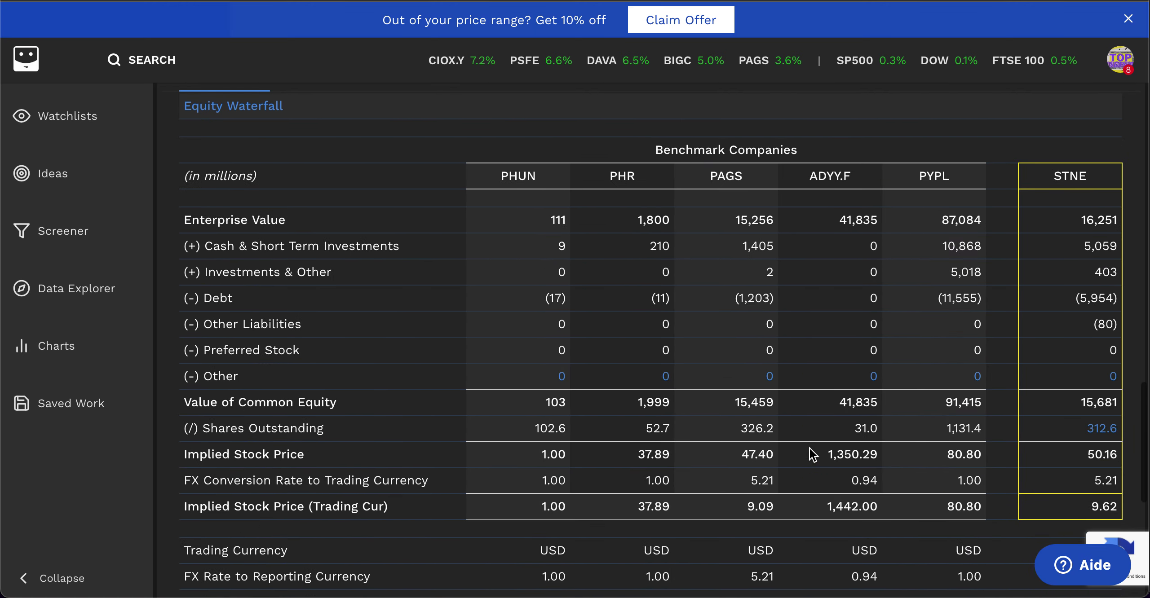
pyautogui.scroll(10, 809, 449)
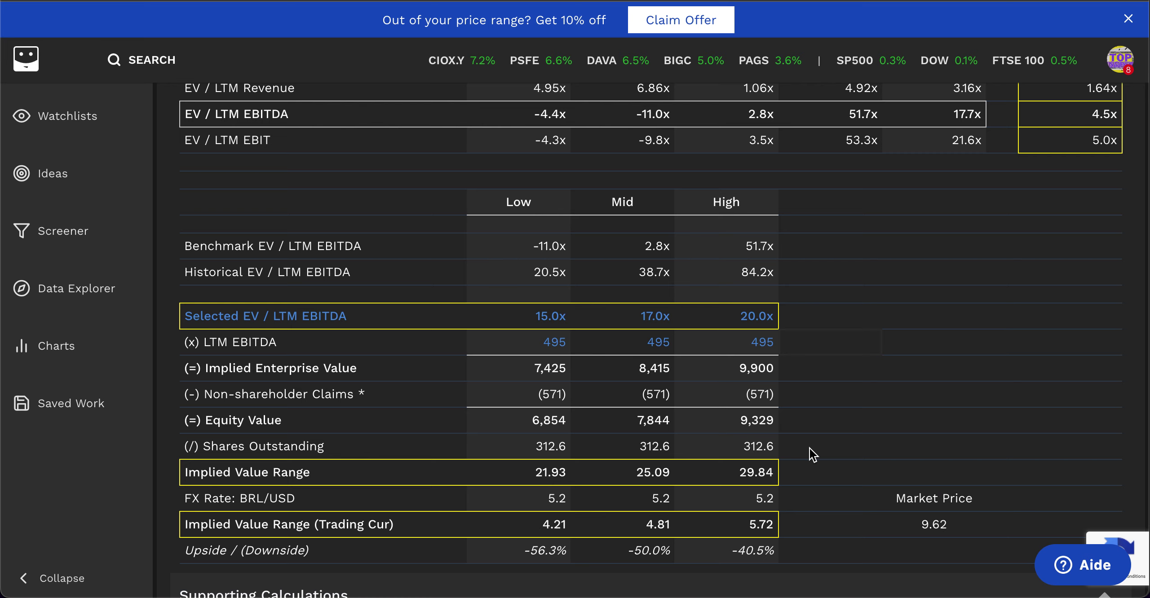
pyautogui.click(463, 60)
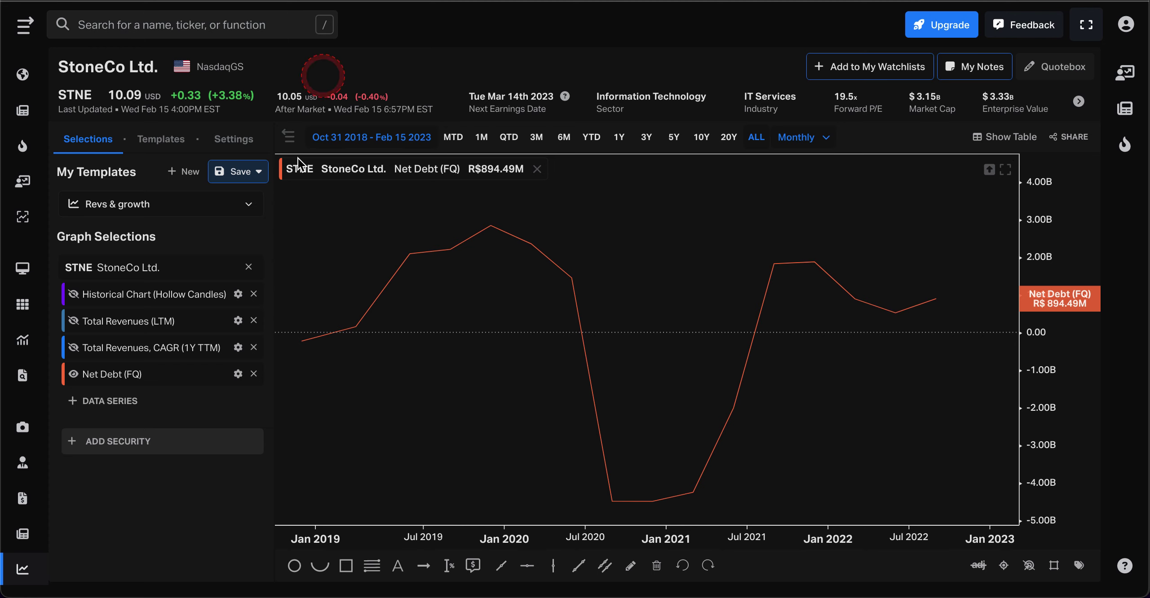
pyautogui.click(167, 411)
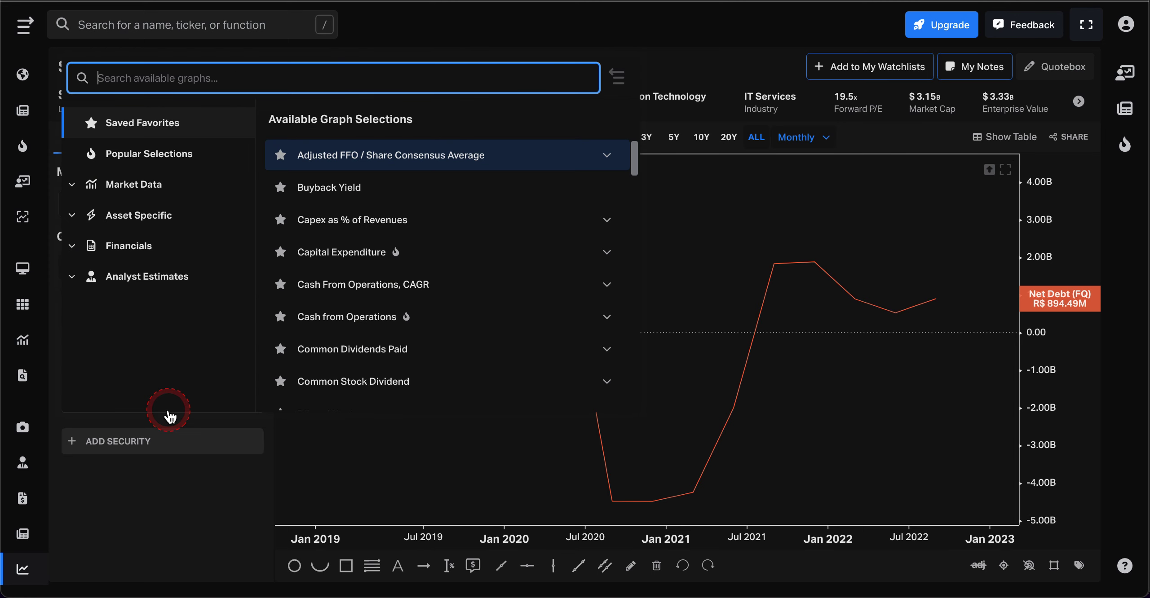
pyautogui.click(138, 502)
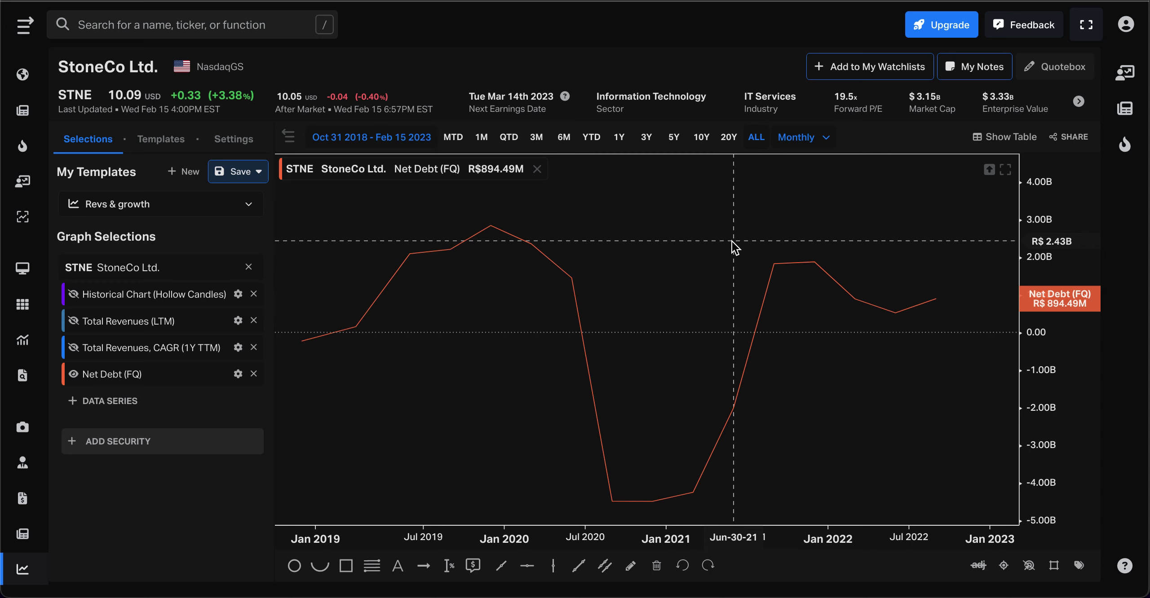
# Step: Replace the Net Debt series on the StoneCo chart with EV / Sales (NTM)
pyautogui.click(253, 374)
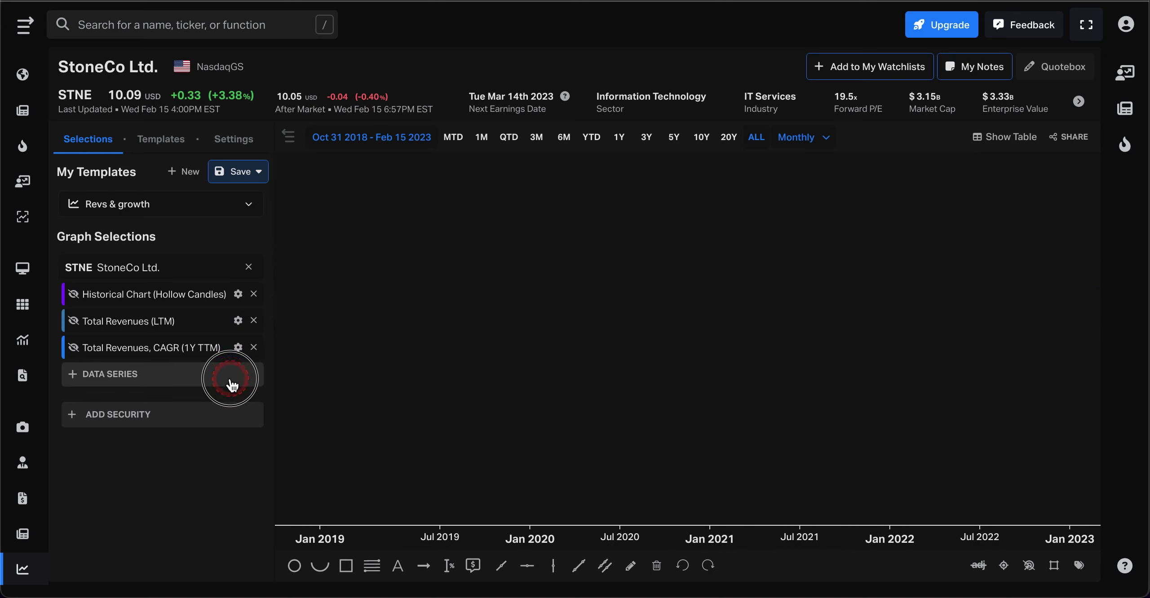
pyautogui.click(230, 378)
pyautogui.write('ev')
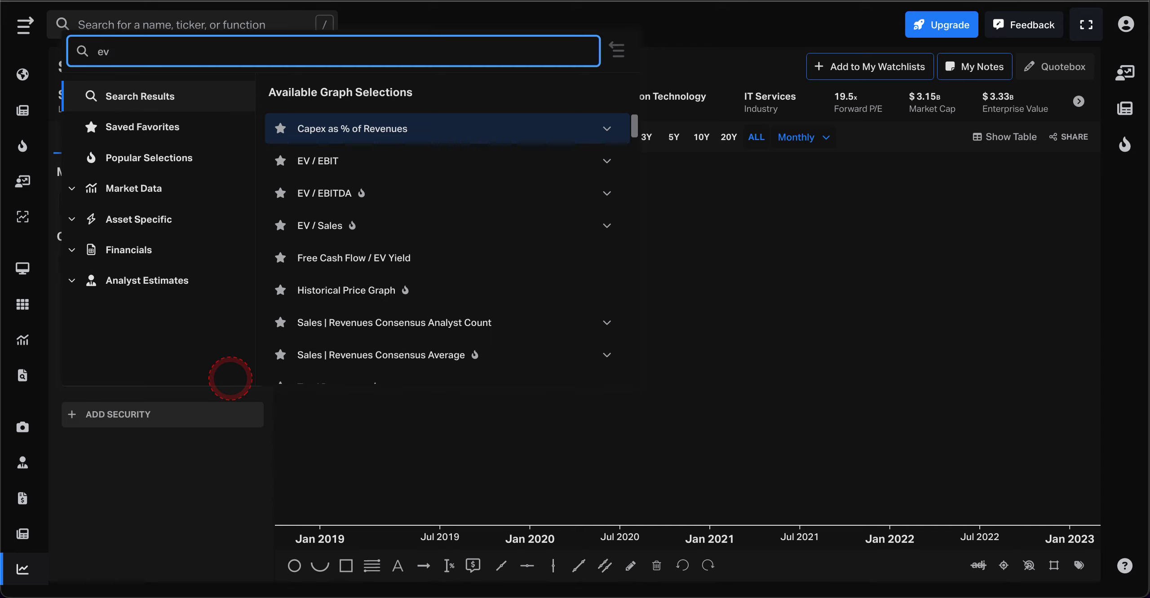
pyautogui.click(402, 225)
pyautogui.click(417, 160)
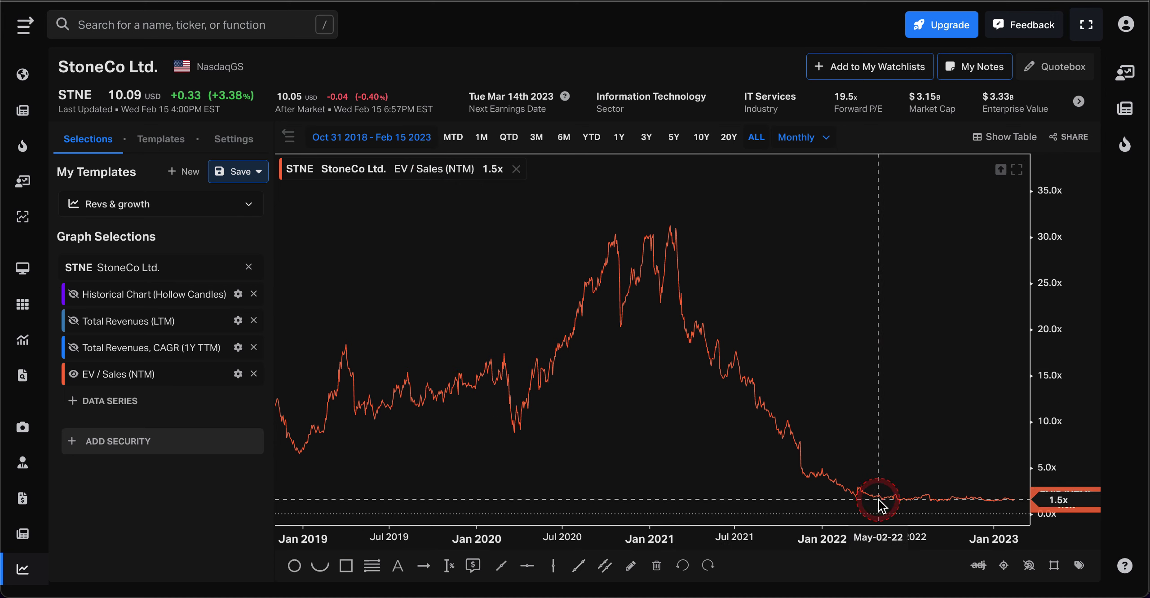
# Step: Set the EV / Sales series' financial period to LTM and inspect the curve around its 2021 peak
pyautogui.click(238, 374)
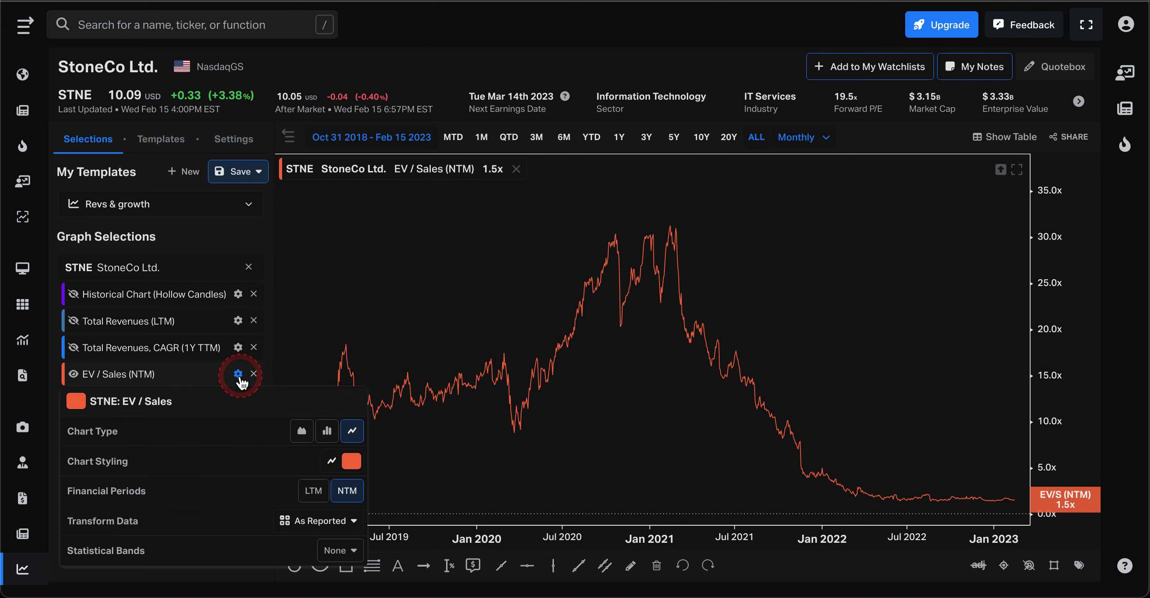
pyautogui.click(314, 491)
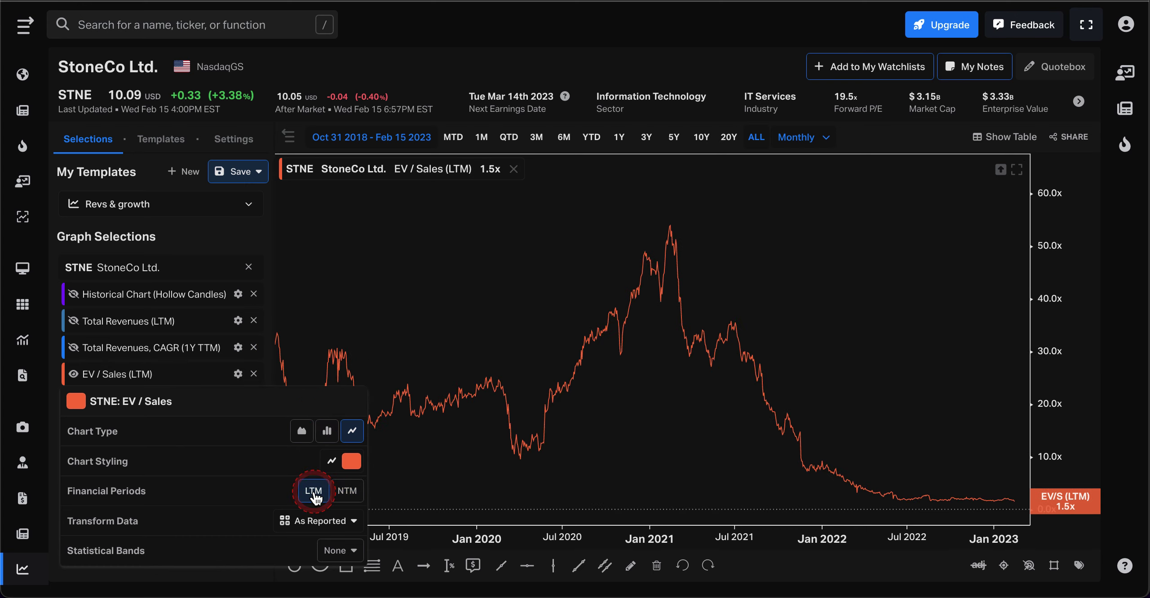
pyautogui.moveTo(806, 442)
pyautogui.mouseDown()
pyautogui.moveTo(862, 497)
pyautogui.moveTo(872, 459)
pyautogui.moveTo(829, 438)
pyautogui.moveTo(857, 465)
pyautogui.moveTo(646, 52)
pyautogui.moveTo(607, 107)
pyautogui.moveTo(657, 108)
pyautogui.moveTo(606, 106)
pyautogui.moveTo(685, 223)
pyautogui.mouseUp()
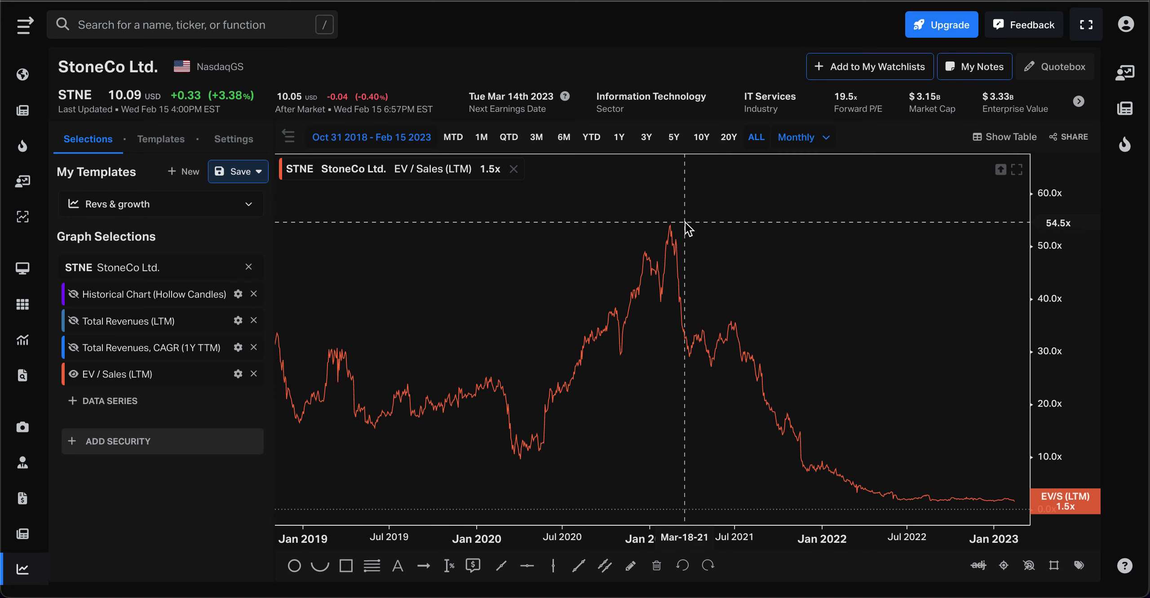
pyautogui.click(585, 231)
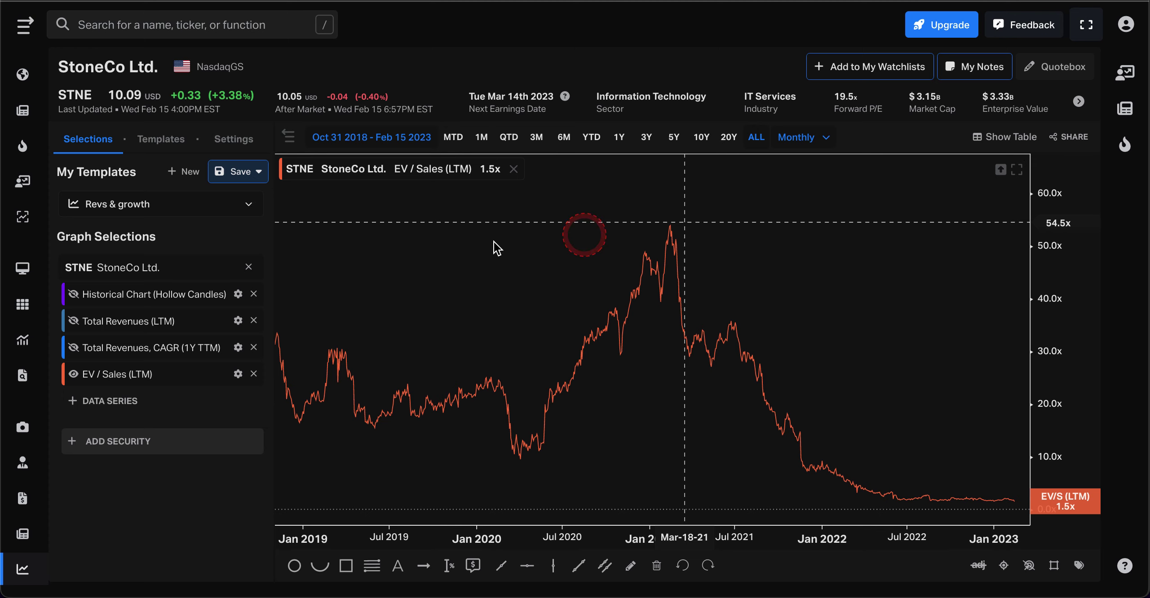
# Step: Replace the EV / Sales series with Net Income Normalized Consensus Average for the 3rd unreported fiscal year (FY3E)
pyautogui.click(253, 375)
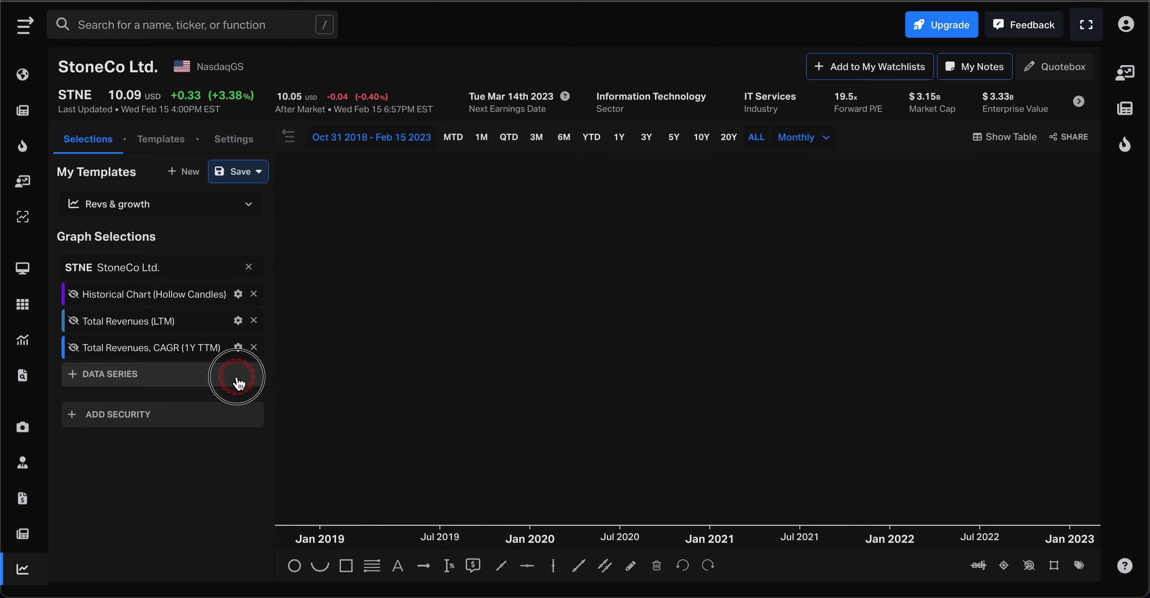
pyautogui.click(252, 383)
pyautogui.write('net')
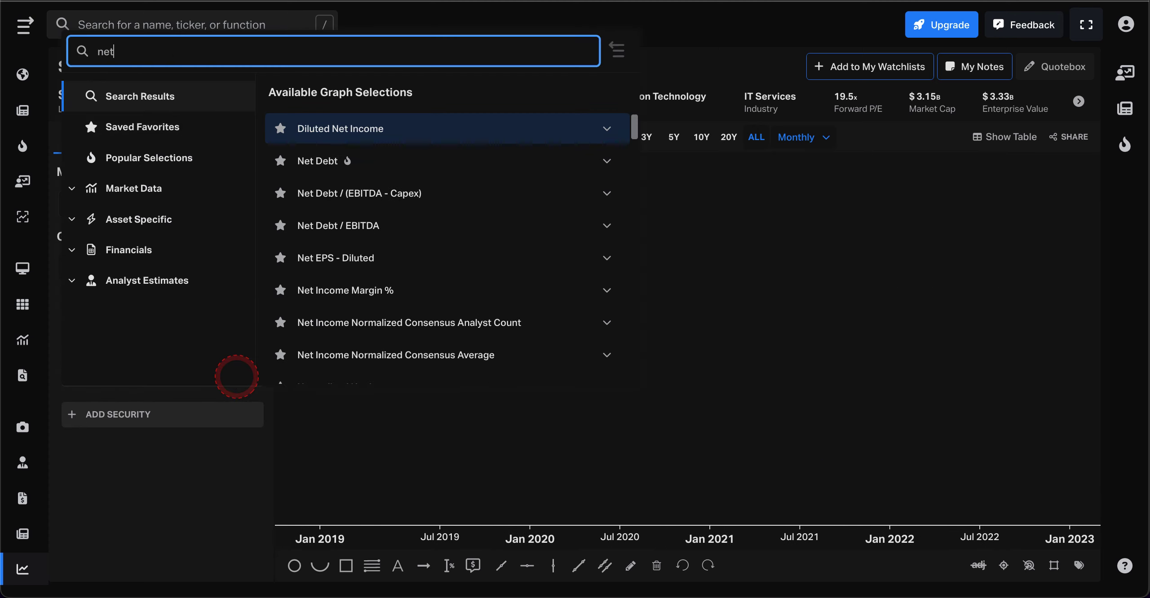
pyautogui.scroll(-1, 456, 311)
pyautogui.click(447, 323)
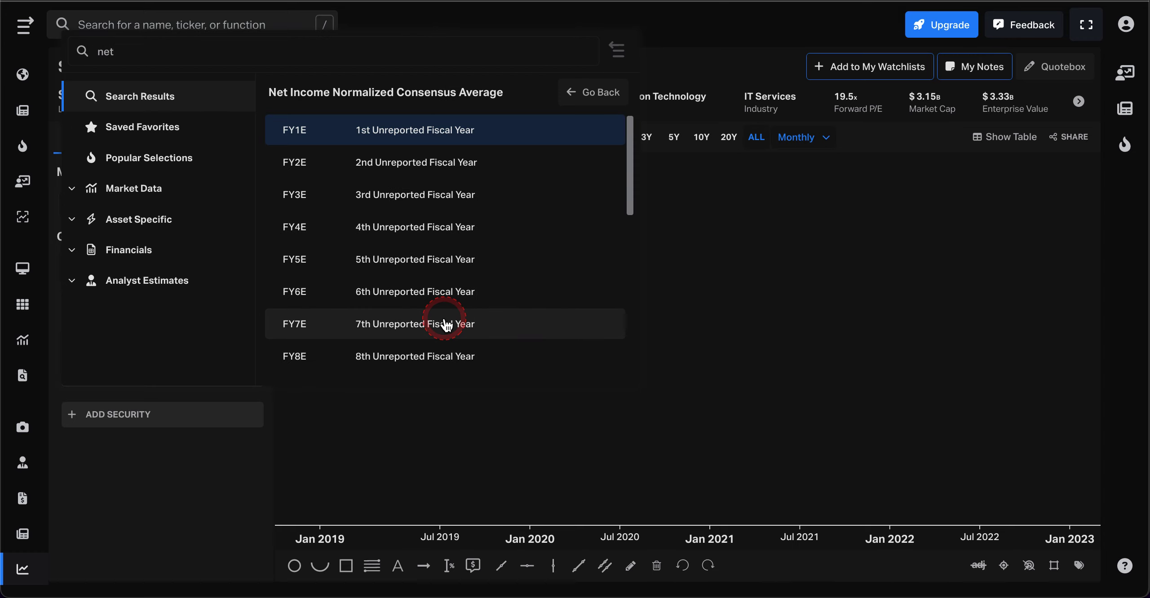
pyautogui.click(449, 209)
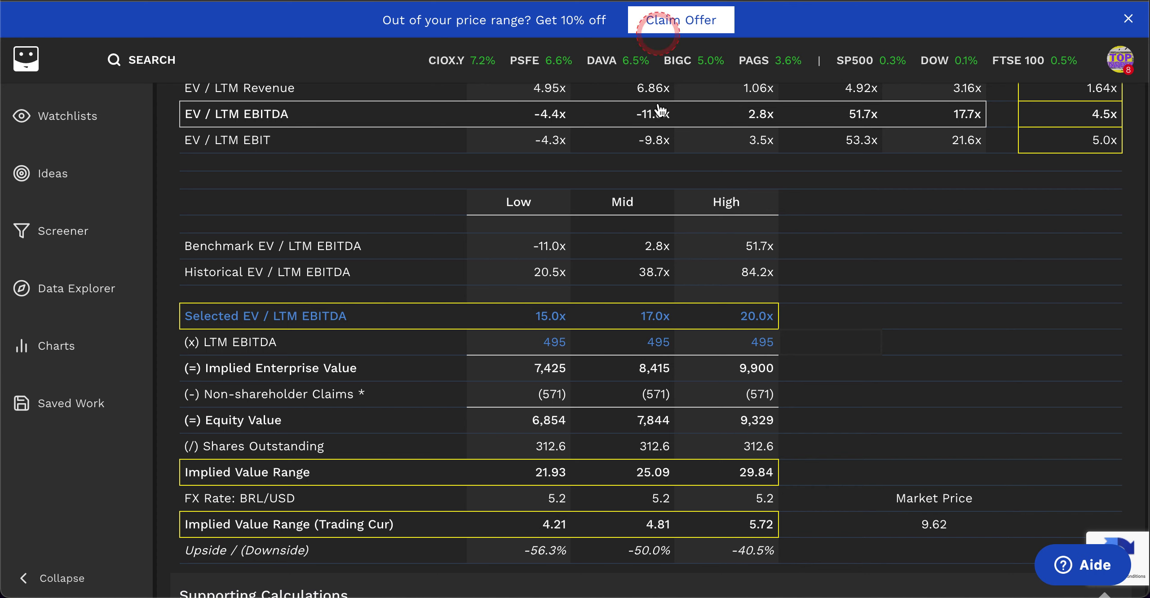
# Step: Switch to the valuation model and set the High case's LTM EBITDA to 1250
pyautogui.click(701, 296)
pyautogui.click(743, 346)
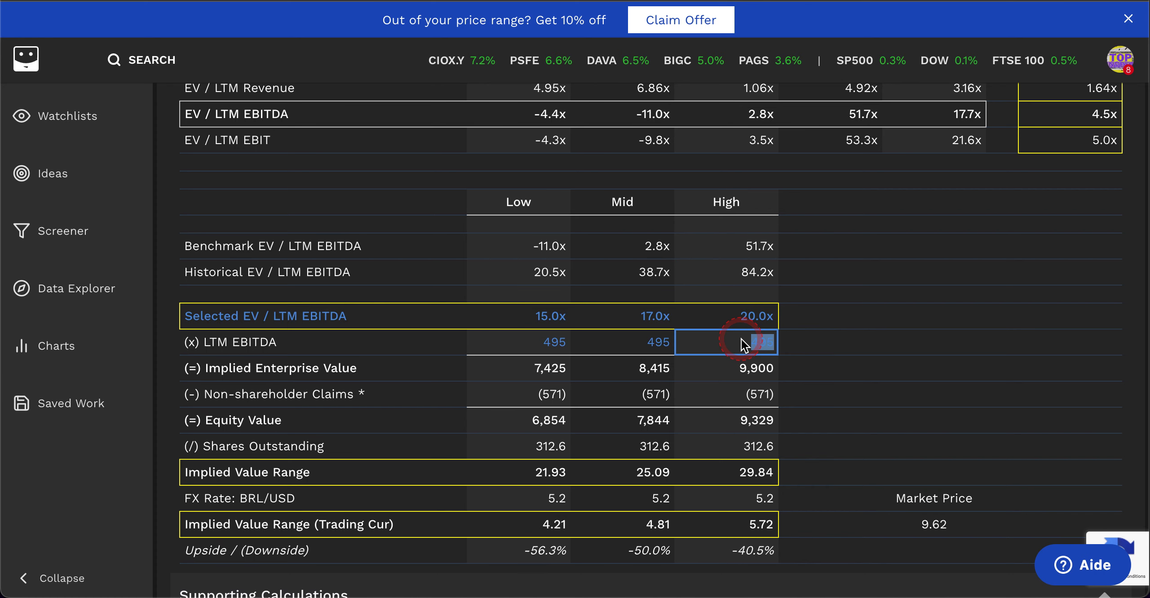
pyautogui.write('1250')
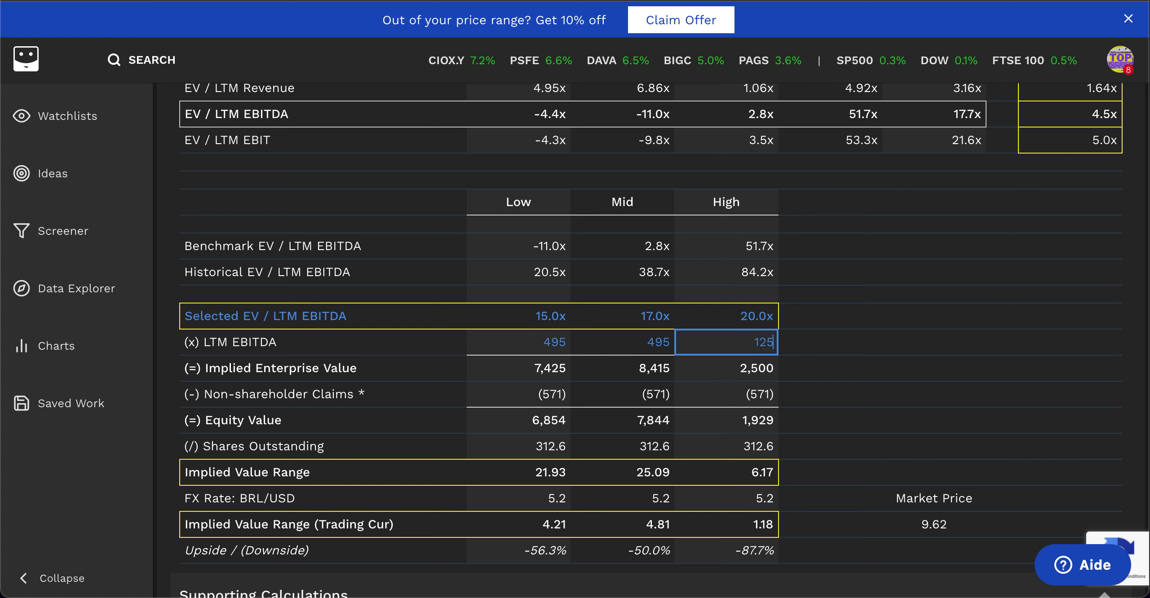
pyautogui.click(913, 372)
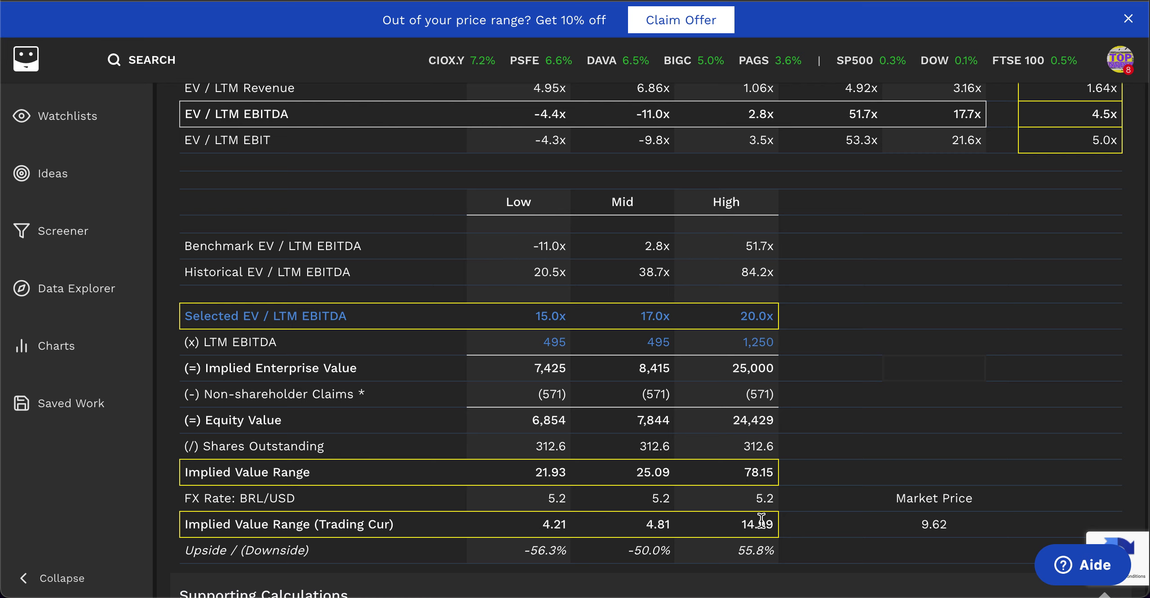
# Step: Switch to Koyfin, search for Worldline, select the Euronext Paris listing WLN, and open its Revs & growth chart
pyautogui.click(510, 271)
pyautogui.click(548, 84)
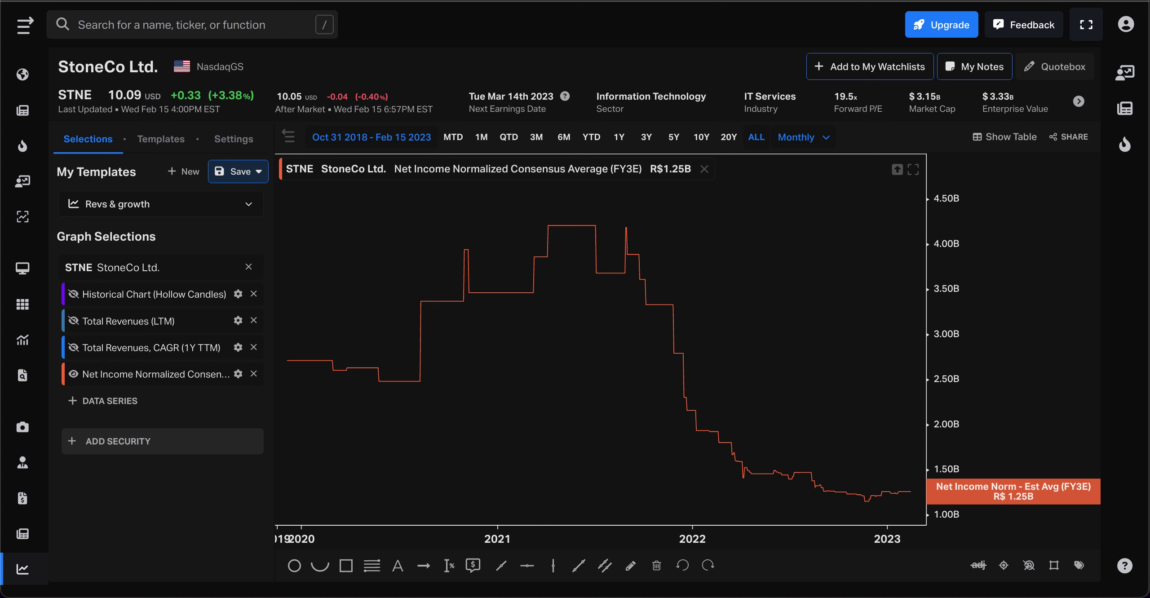
pyautogui.click(208, 27)
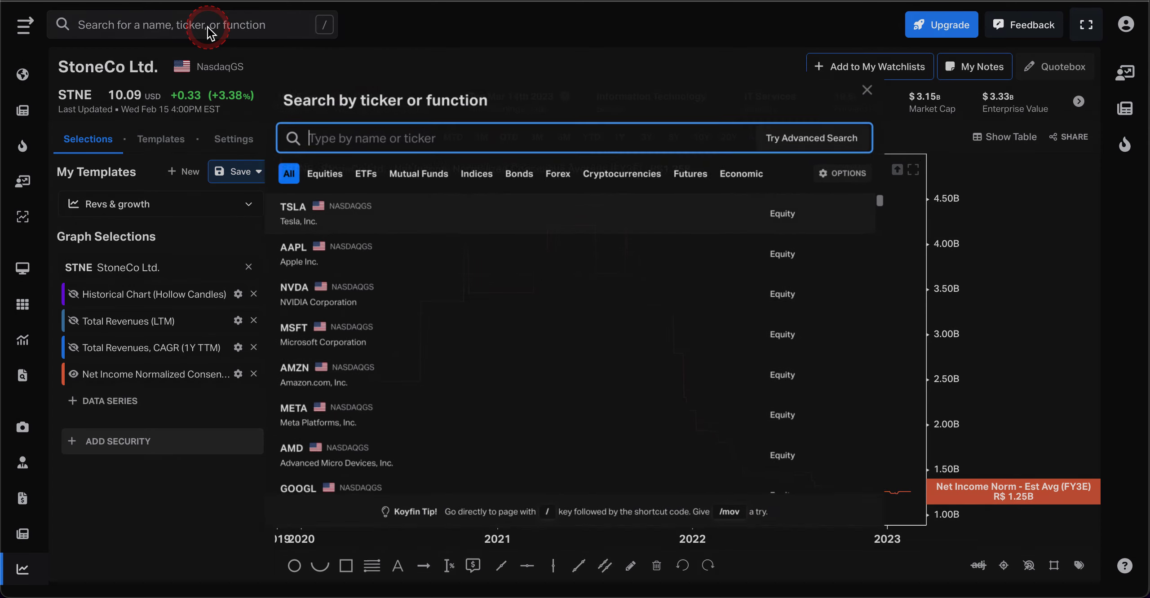
pyautogui.write('world')
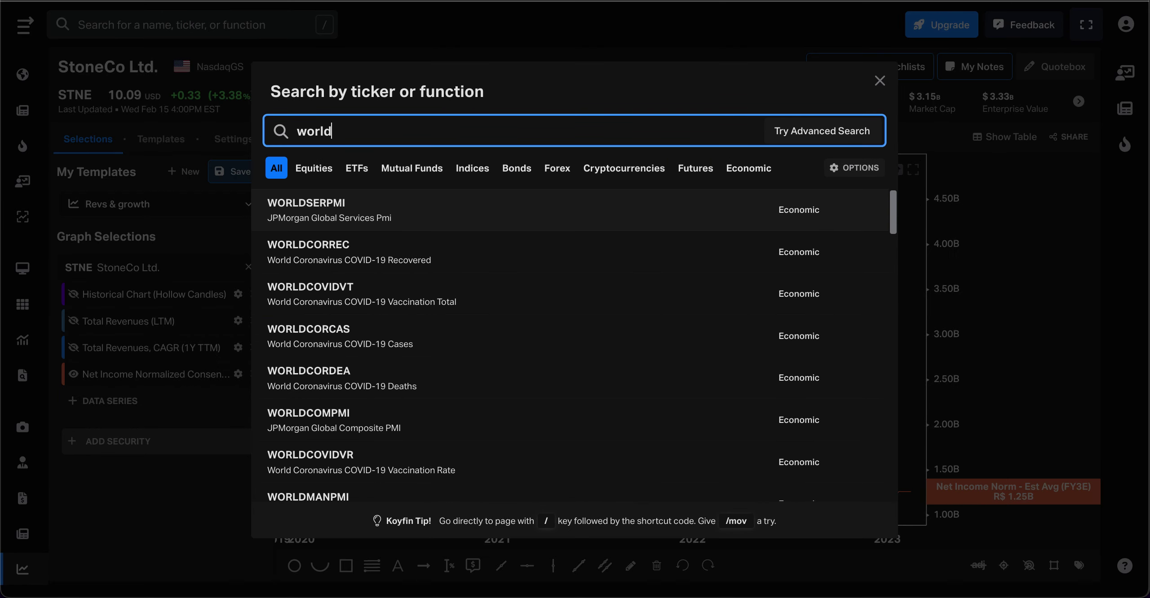
pyautogui.write('l')
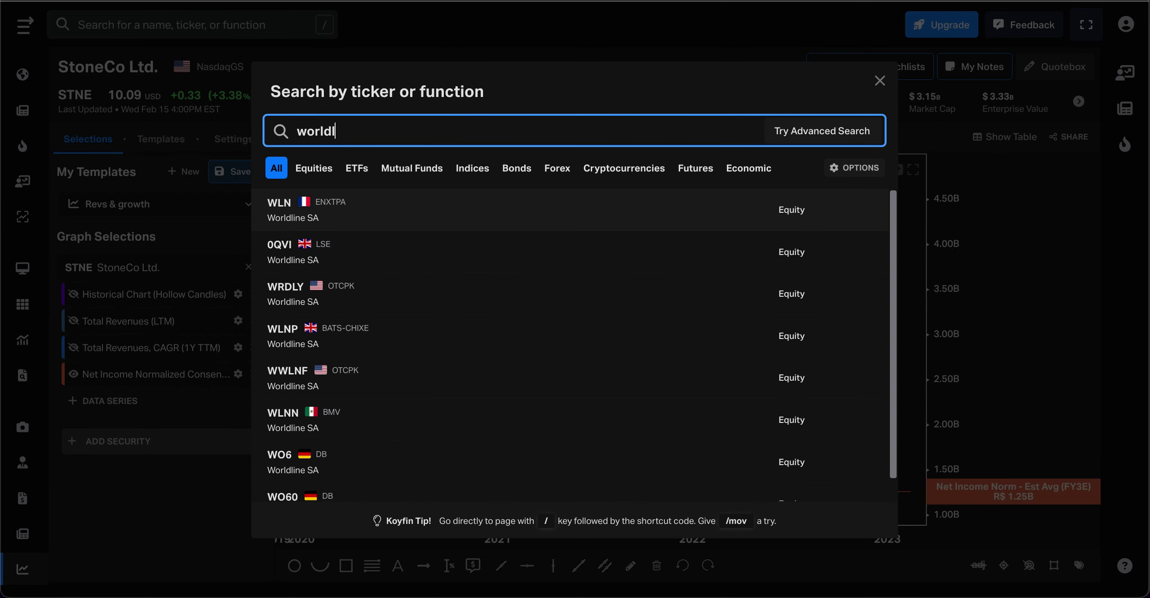
pyautogui.click(341, 205)
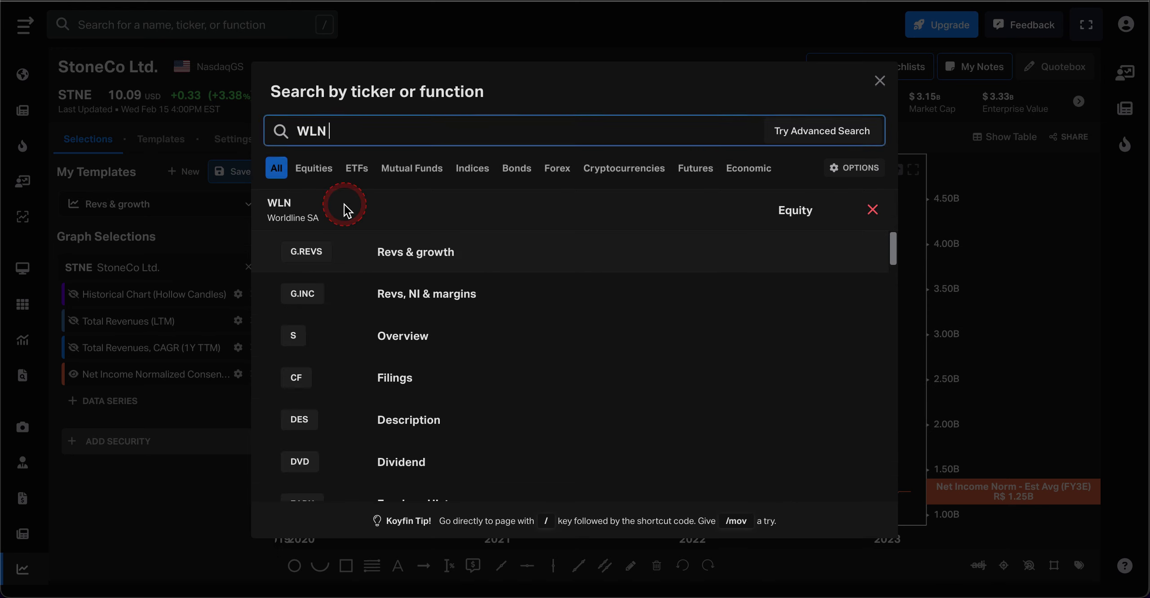
pyautogui.click(417, 264)
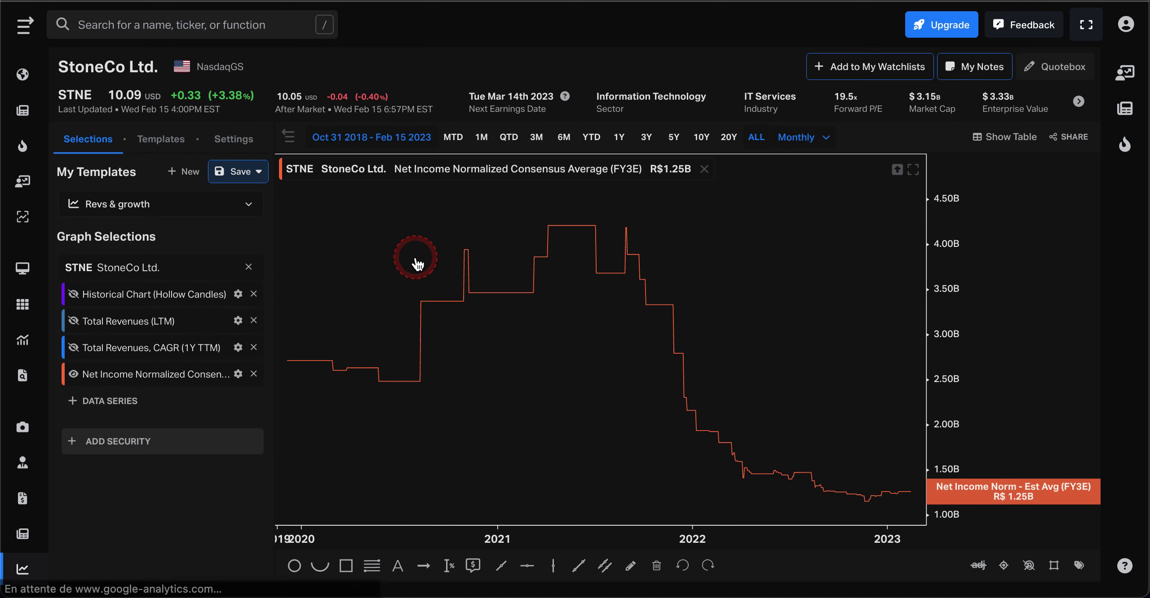